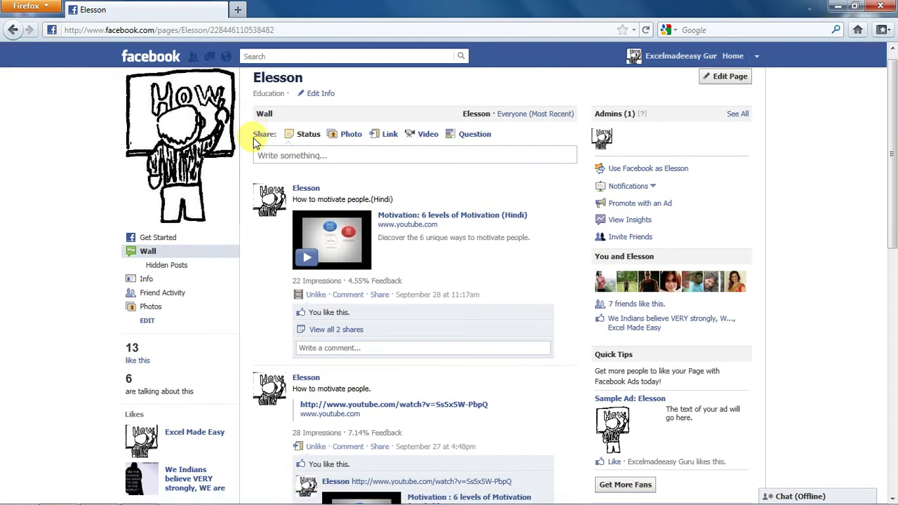
Go to Create a Page from the footer and choose the Local Business or Place type
{"action": "scroll", "coordinate": [253, 137], "scroll_direction": "down", "scroll_amount": 5}
{"action": "scroll", "coordinate": [255, 140], "scroll_direction": "down", "scroll_amount": 2}
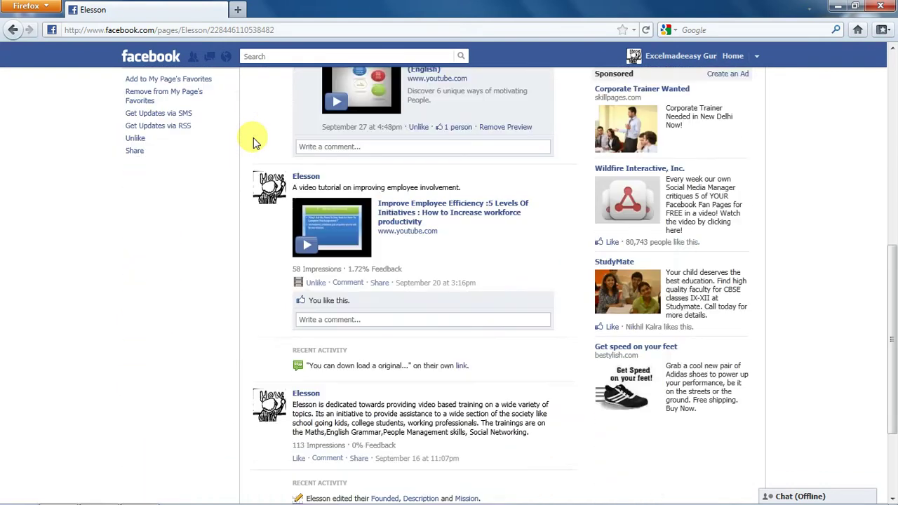
{"action": "scroll", "coordinate": [255, 141], "scroll_direction": "down", "scroll_amount": 5}
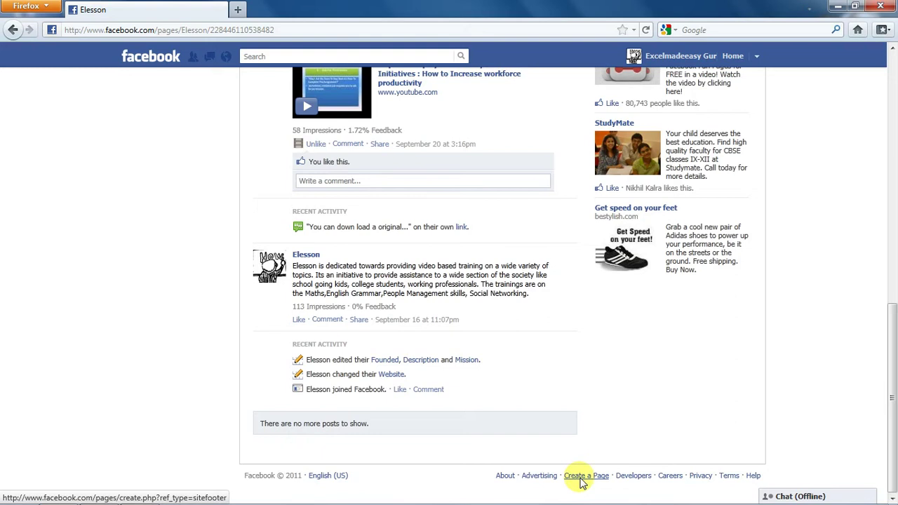
{"action": "left_click", "coordinate": [581, 479]}
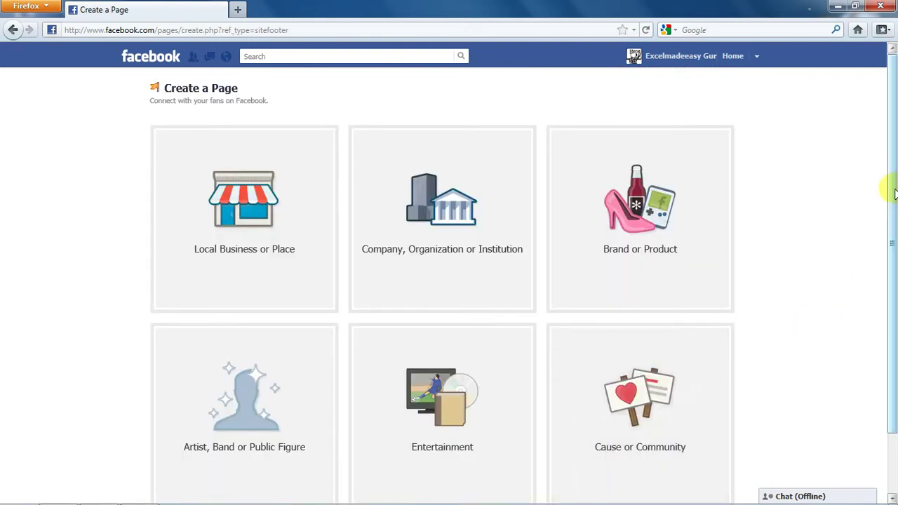
{"action": "left_click_drag", "start_coordinate": [890, 195], "coordinate": [894, 240]}
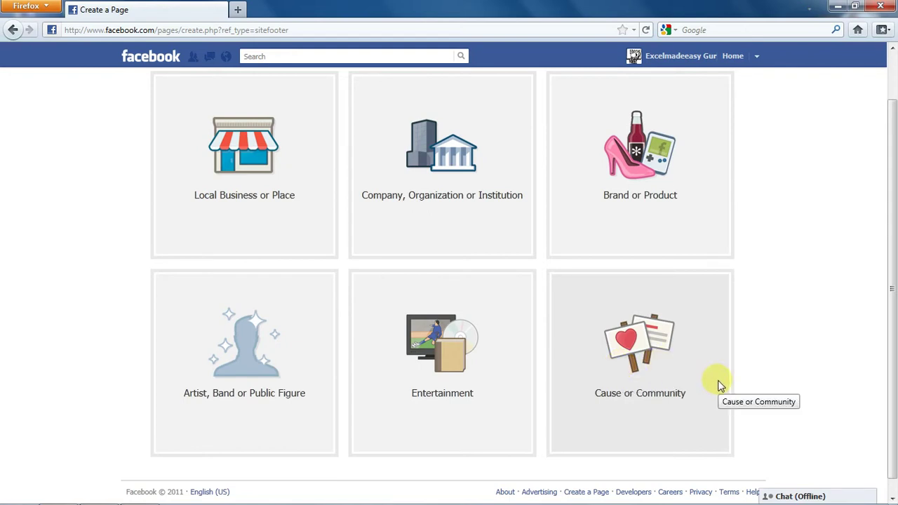
{"action": "left_click", "coordinate": [255, 158]}
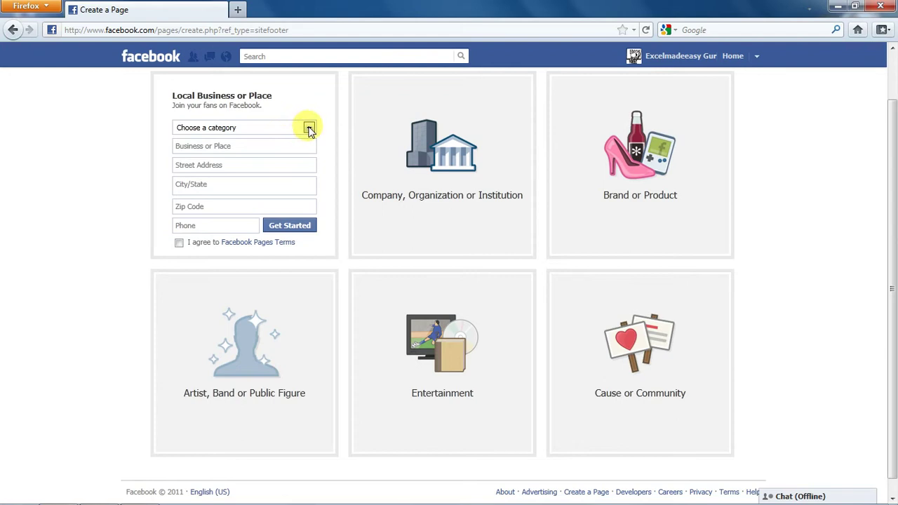
{"action": "left_click", "coordinate": [310, 128]}
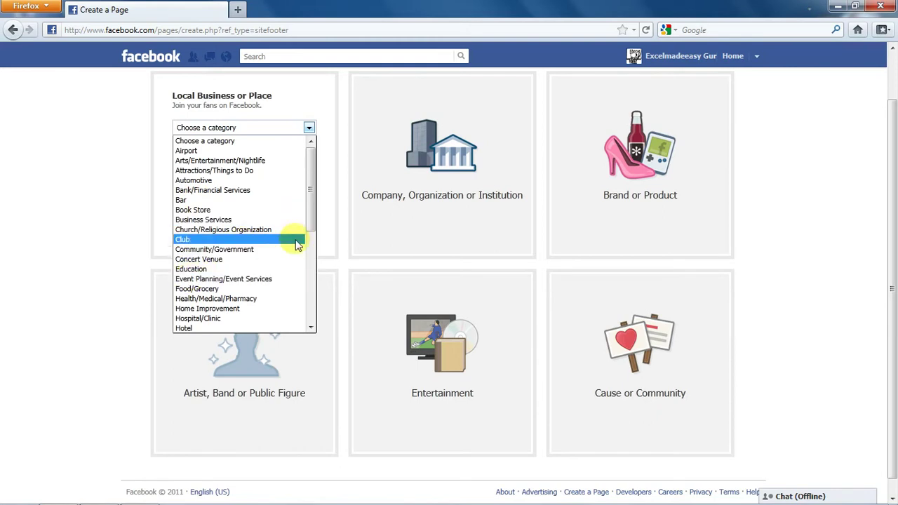
{"action": "left_click", "coordinate": [438, 207]}
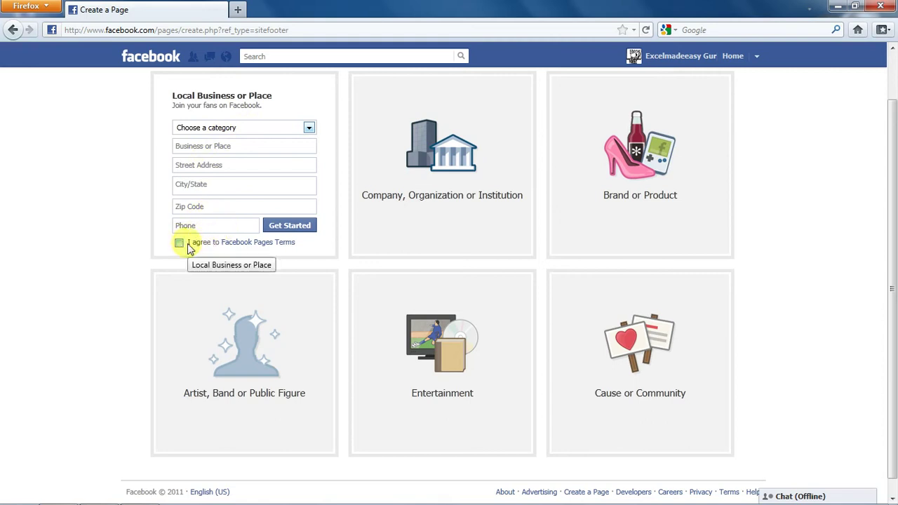
Try the Company form with the Cause category, then switch to the Brand or Product form
{"action": "left_click", "coordinate": [438, 214]}
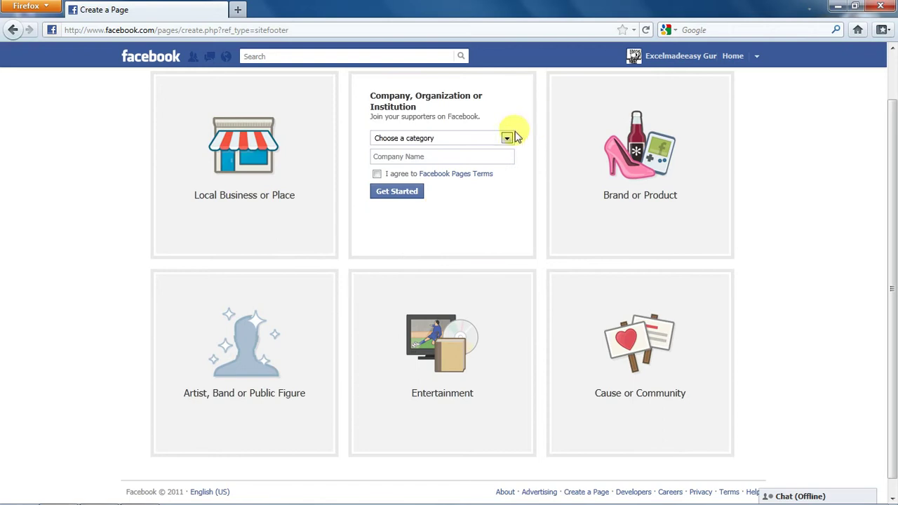
{"action": "left_click", "coordinate": [507, 138]}
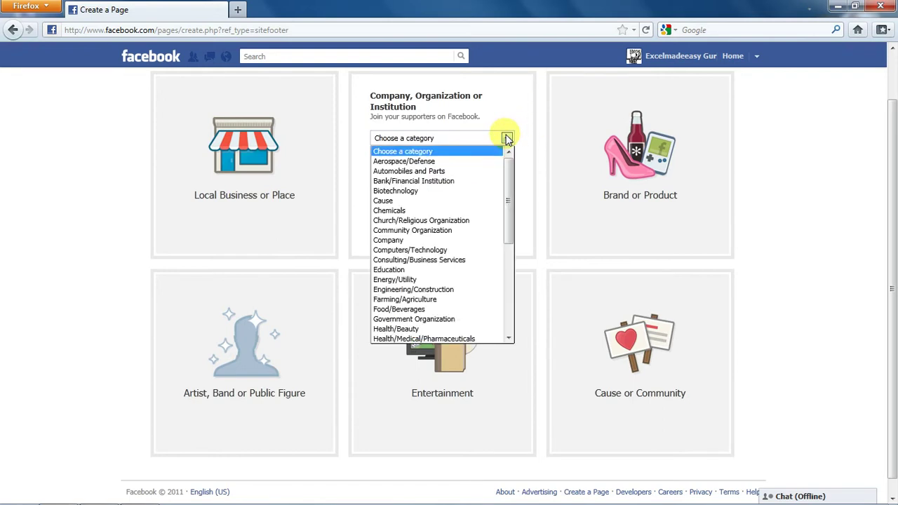
{"action": "key", "text": "Down"}
{"action": "key", "text": "Down"}
{"action": "key", "text": "Down"}
{"action": "key", "text": "Down"}
{"action": "key", "text": "Down"}
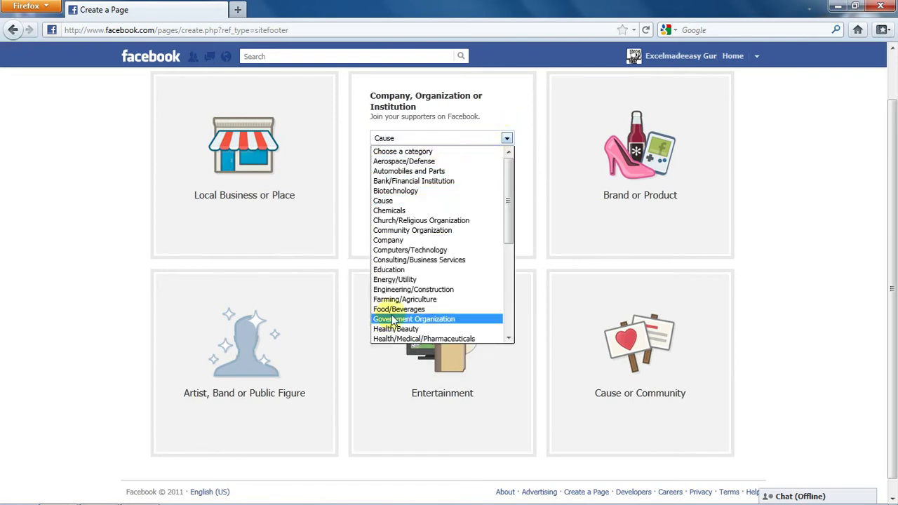
{"action": "left_click", "coordinate": [527, 209]}
{"action": "left_click", "coordinate": [432, 159]}
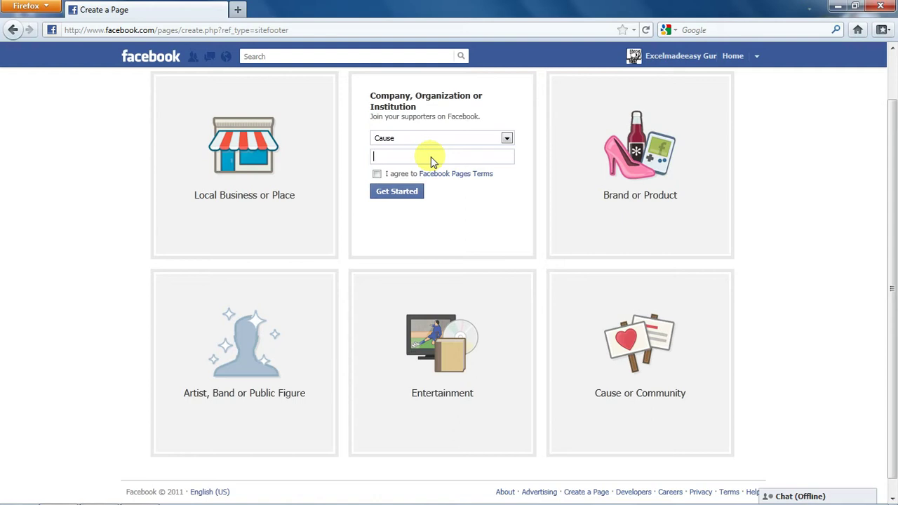
{"action": "left_click", "coordinate": [632, 167]}
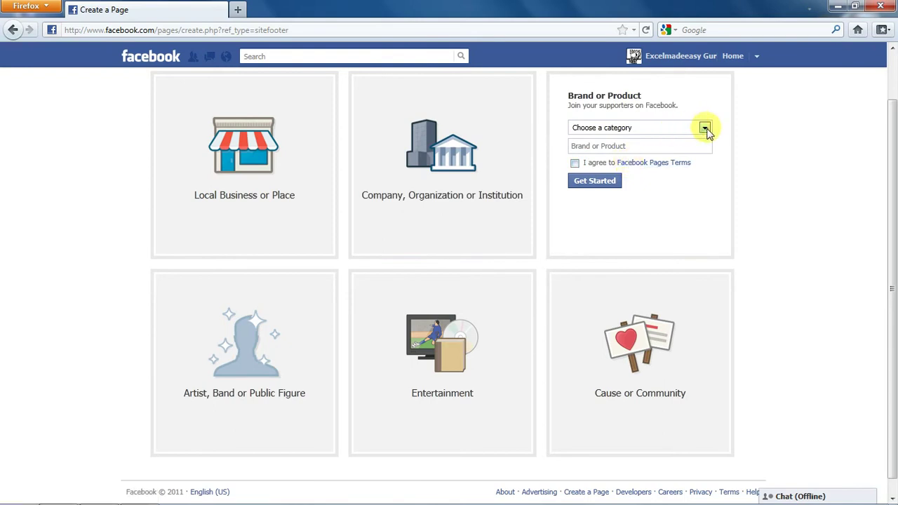
Browse Brand or Product categories without choosing, then switch to the Artist, Band or Public Figure form
{"action": "left_click", "coordinate": [704, 129]}
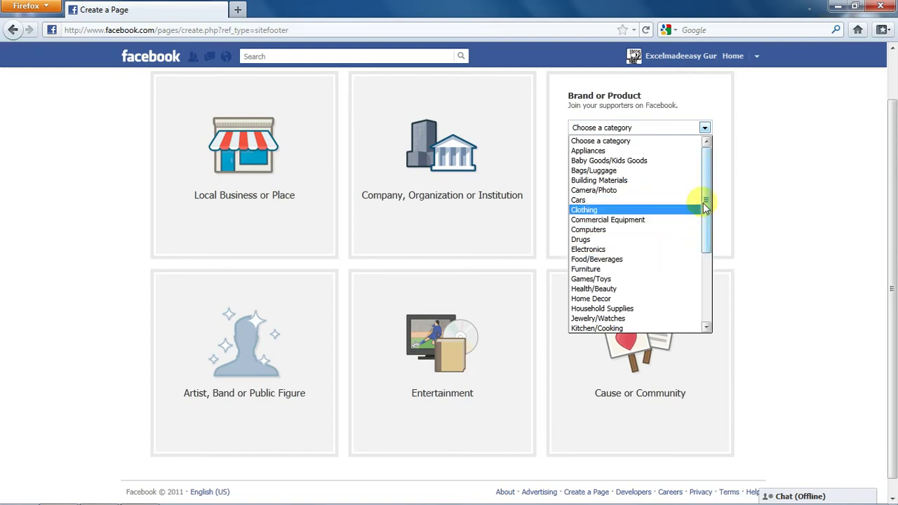
{"action": "left_click_drag", "start_coordinate": [706, 209], "coordinate": [707, 284]}
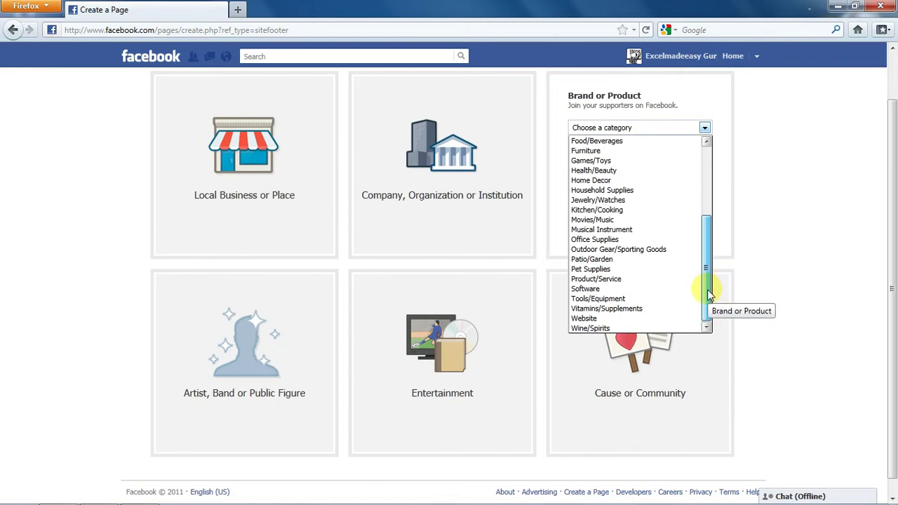
{"action": "left_click_drag", "start_coordinate": [708, 289], "coordinate": [704, 215]}
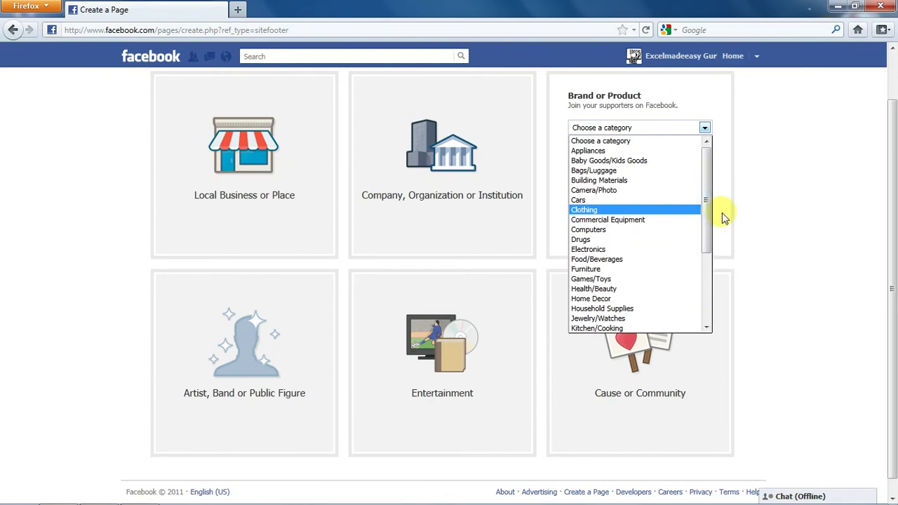
{"action": "left_click", "coordinate": [723, 213]}
{"action": "left_click", "coordinate": [628, 150]}
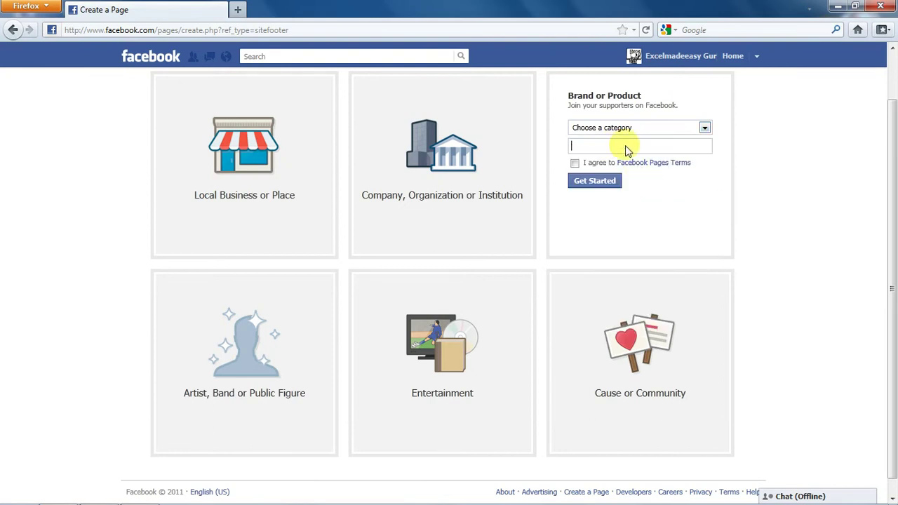
{"action": "left_click", "coordinate": [261, 369]}
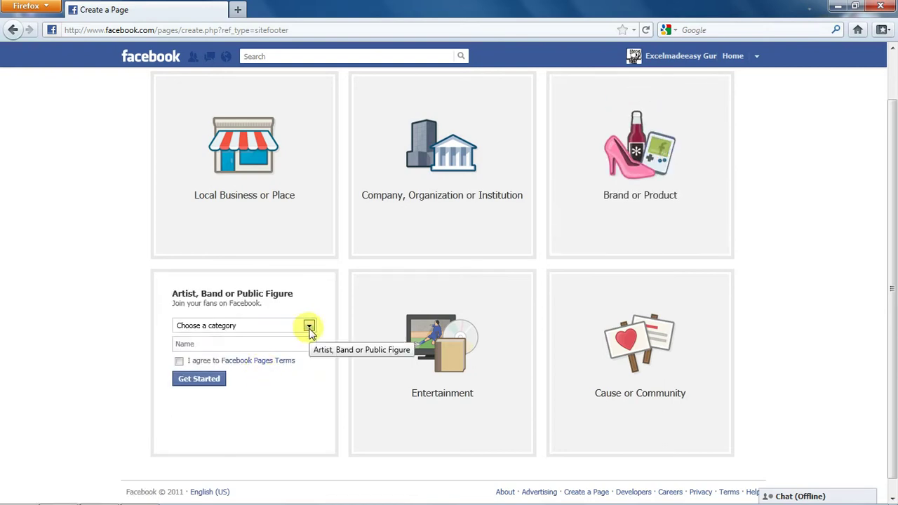
Browse the Artist category list twice without choosing one, leaving the Name box active
{"action": "left_click", "coordinate": [310, 327]}
{"action": "left_click", "coordinate": [309, 327]}
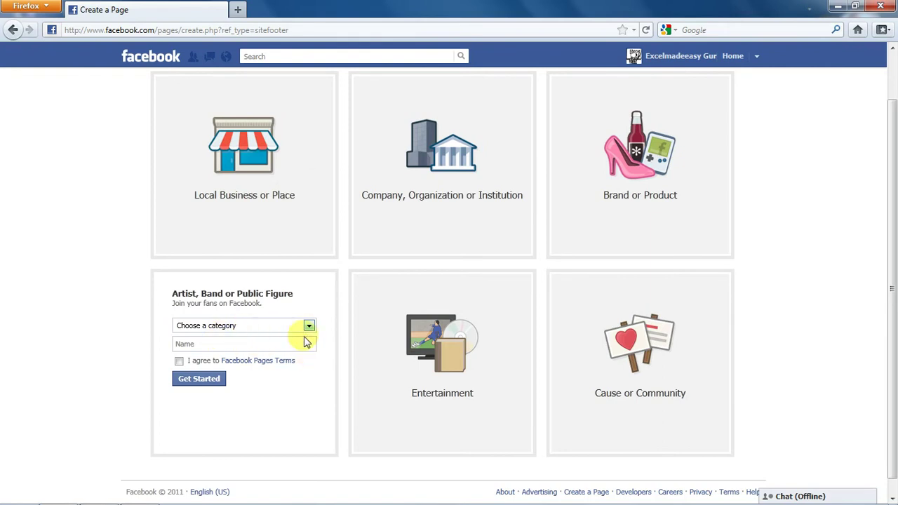
{"action": "left_click", "coordinate": [310, 327]}
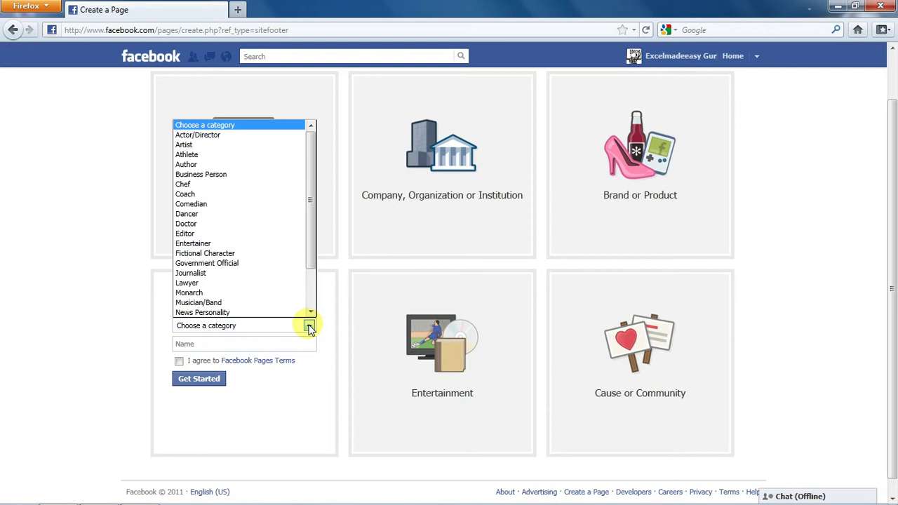
{"action": "left_click", "coordinate": [310, 330]}
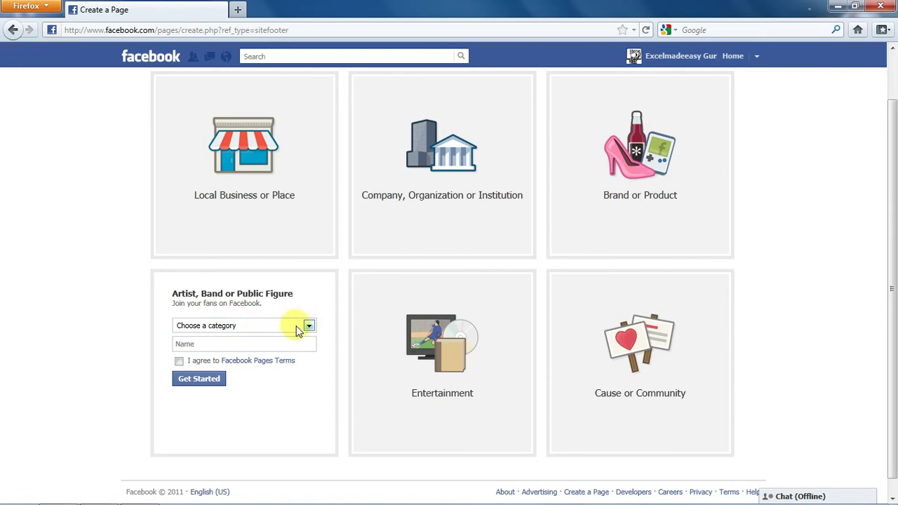
{"action": "left_click", "coordinate": [226, 348]}
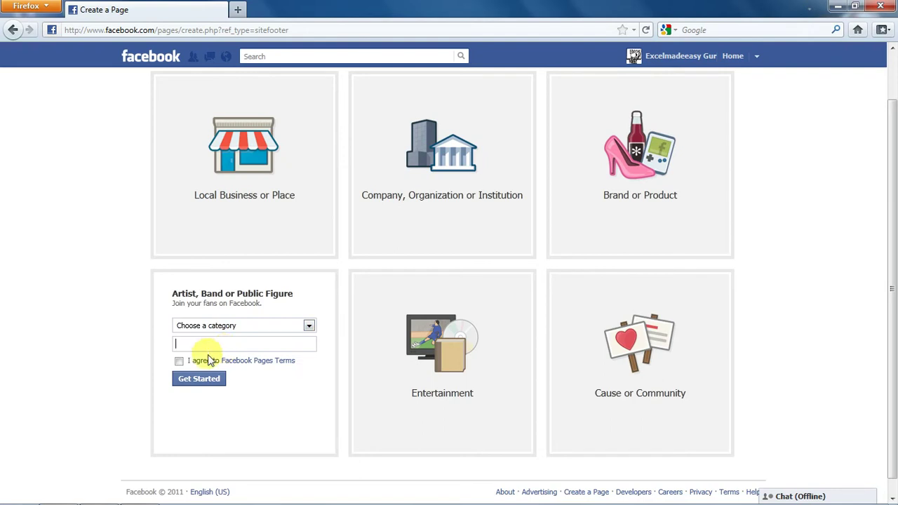
View the Entertainment categories without choosing, then switch to the Cause or Community form
{"action": "left_click", "coordinate": [500, 329]}
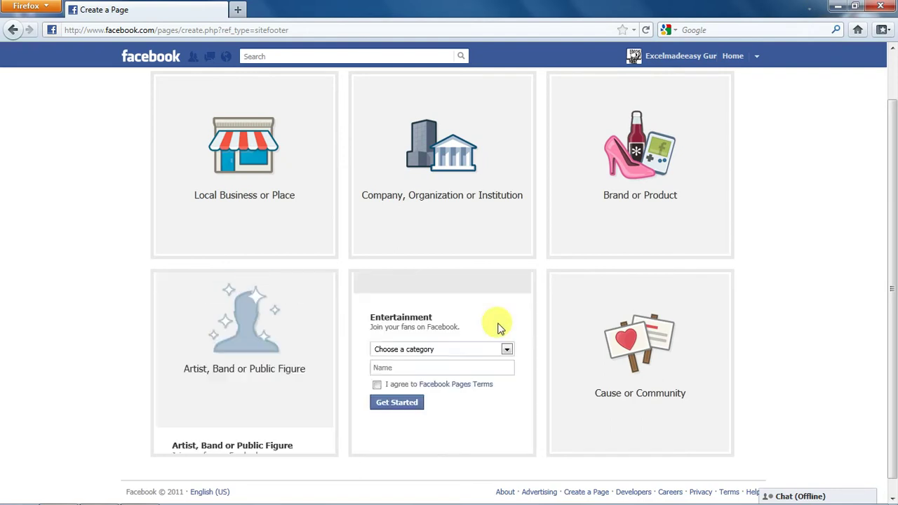
{"action": "left_click", "coordinate": [507, 326]}
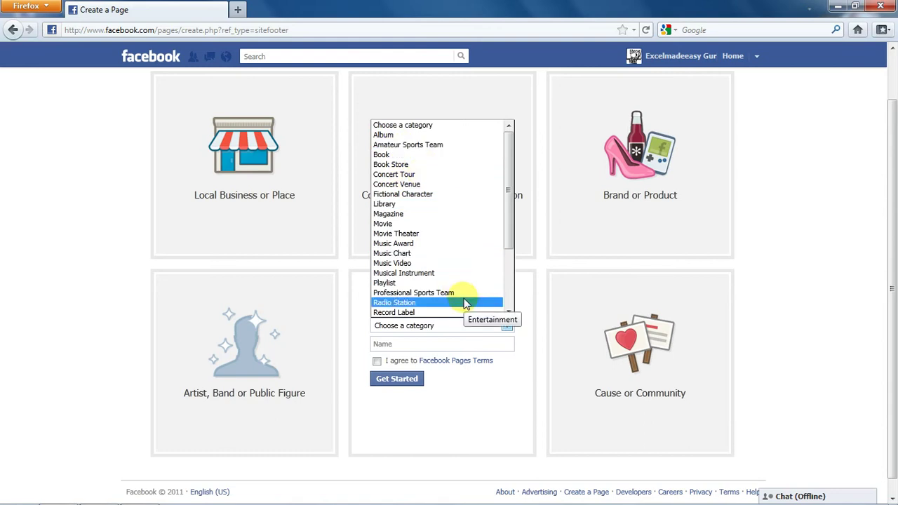
{"action": "left_click", "coordinate": [507, 326]}
{"action": "left_click", "coordinate": [616, 325]}
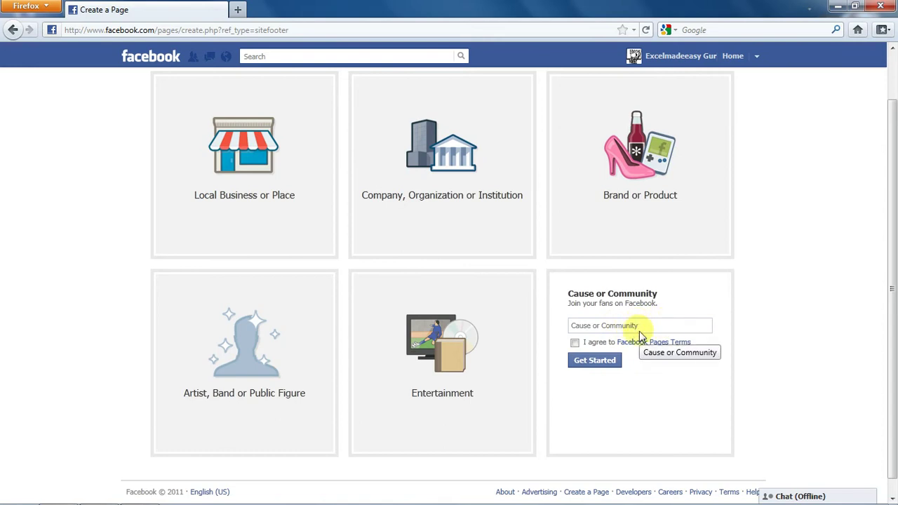
Switch to the Company, Organization or Institution form and pick the Education category
{"action": "left_click", "coordinate": [639, 332]}
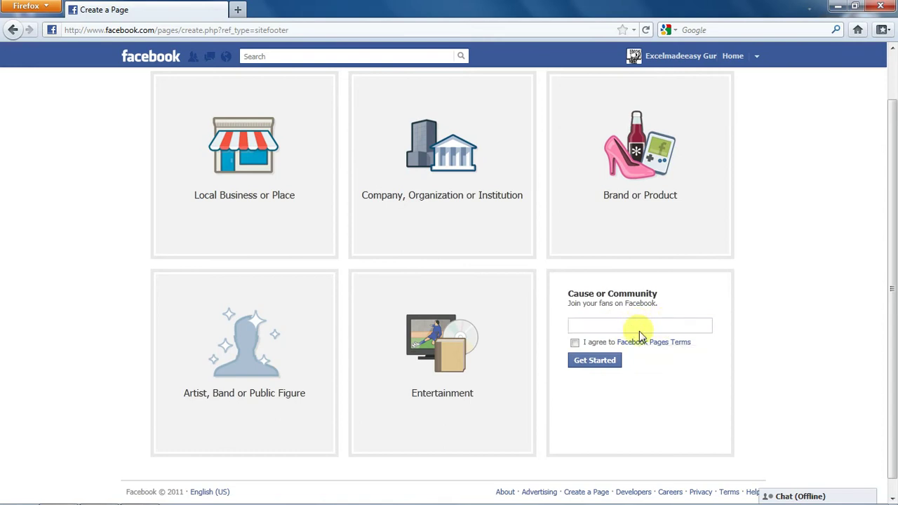
{"action": "left_click", "coordinate": [471, 207]}
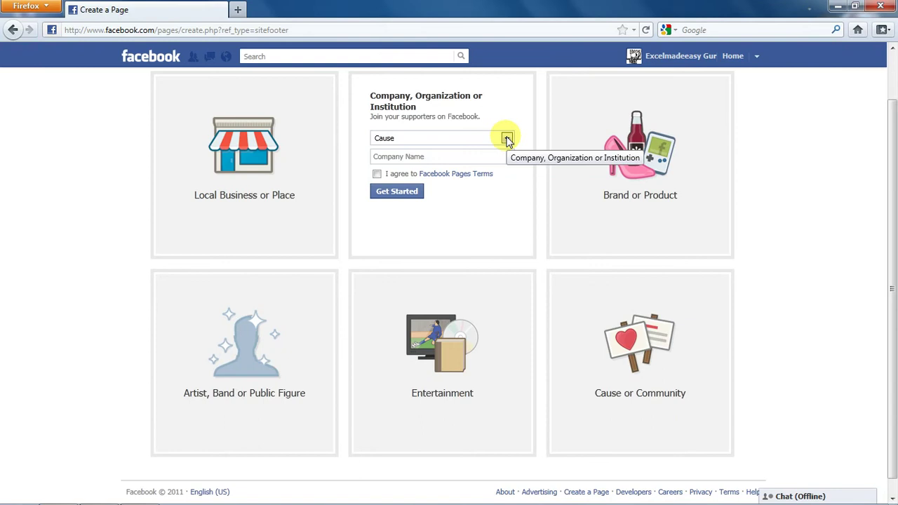
{"action": "left_click", "coordinate": [507, 138]}
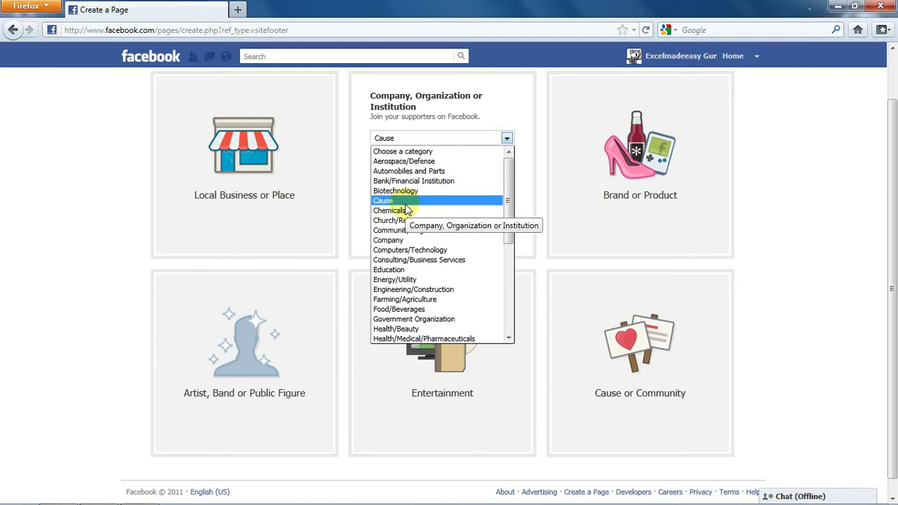
{"action": "left_click", "coordinate": [397, 271]}
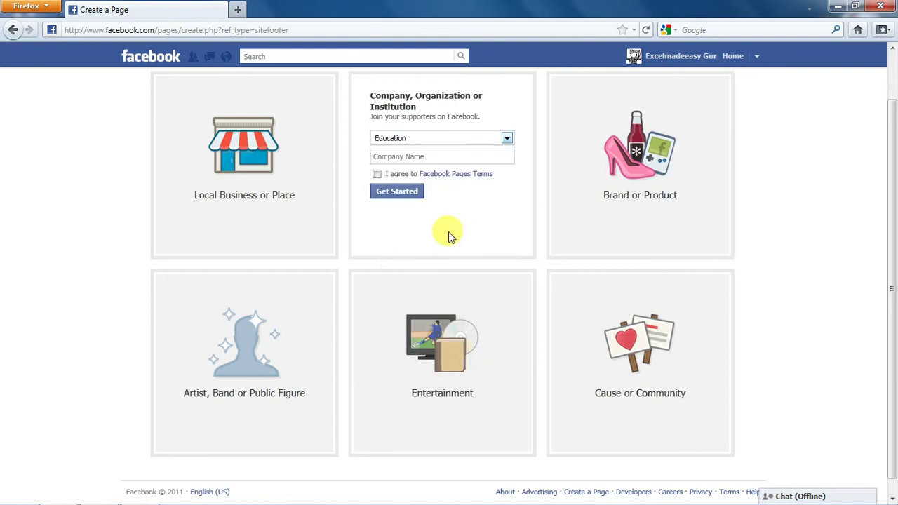
Name the page 'myfacebookpage'
{"action": "left_click", "coordinate": [445, 160]}
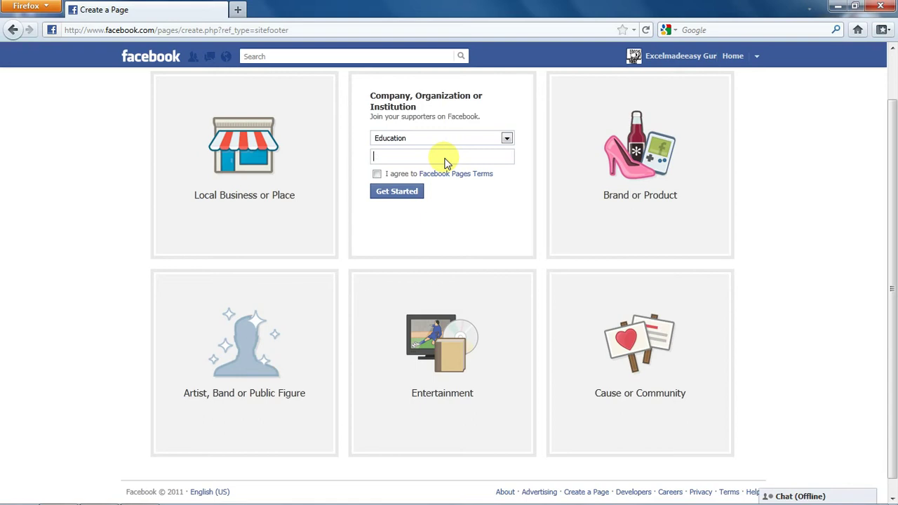
{"action": "type", "text": "myfc"}
{"action": "type", "text": "ae"}
{"action": "key", "text": "BackSpace"}
{"action": "key", "text": "BackSpace"}
{"action": "key", "text": "BackSpace"}
{"action": "type", "text": "aceboo"}
{"action": "type", "text": "kpag"}
{"action": "type", "text": "e"}
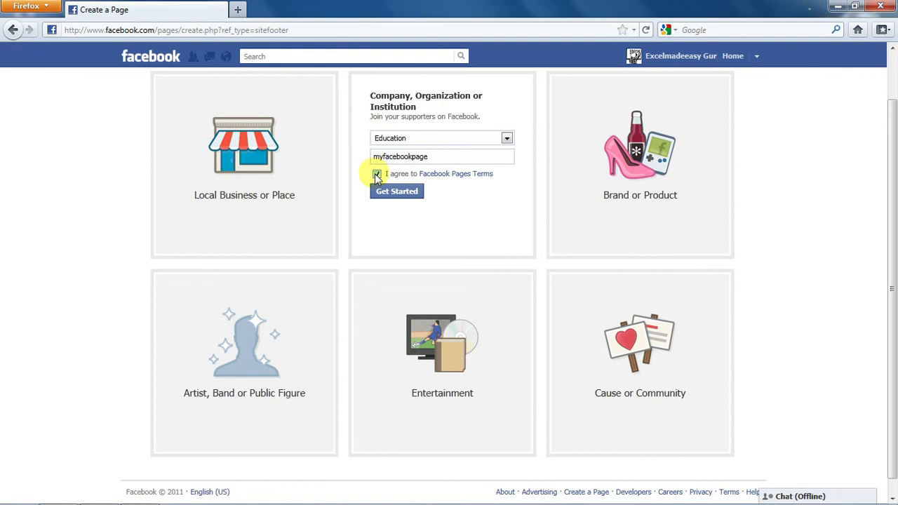
Submit the page, then shorten the rejected name to 'mypage' and resubmit
{"action": "left_click", "coordinate": [393, 194]}
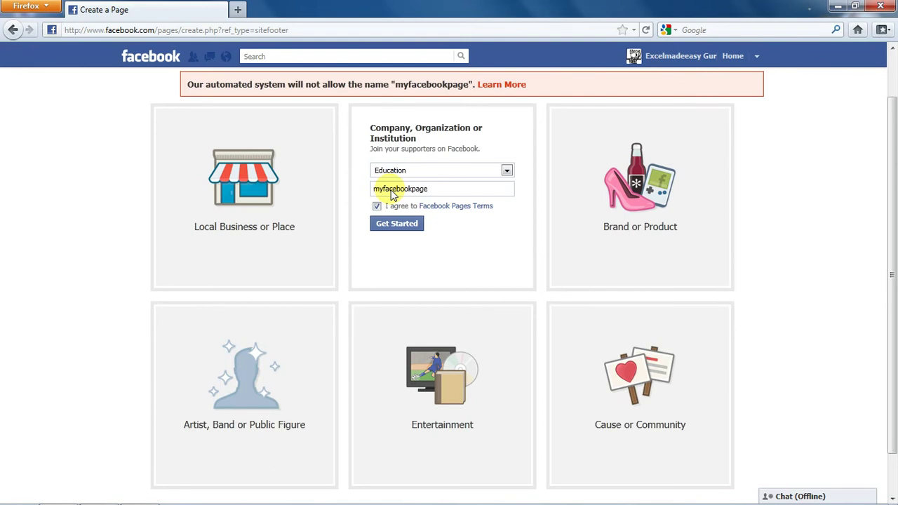
{"action": "left_click", "coordinate": [434, 190]}
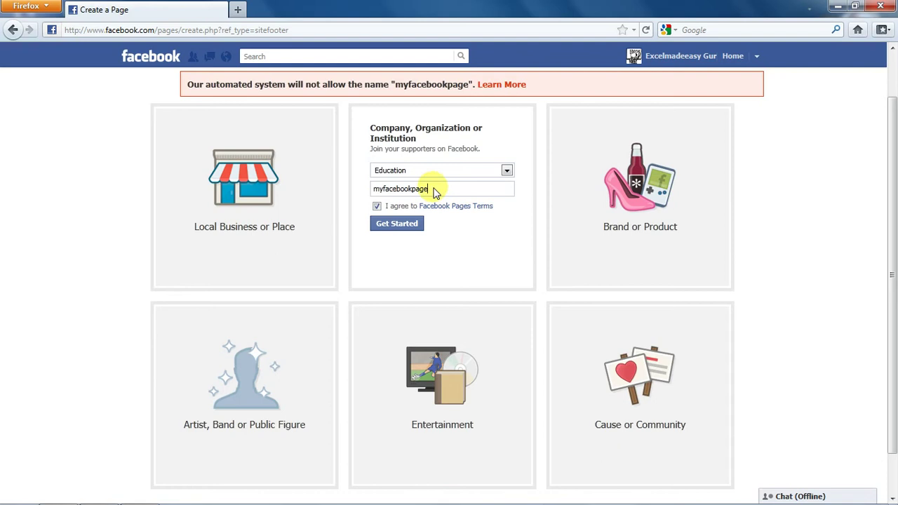
{"action": "key", "text": "BackSpace"}
{"action": "key", "text": "BackSpace"}
{"action": "key", "text": "BackSpace"}
{"action": "key", "text": "BackSpace"}
{"action": "key", "text": "BackSpace"}
{"action": "key", "text": "BackSpace"}
{"action": "key", "text": "BackSpace"}
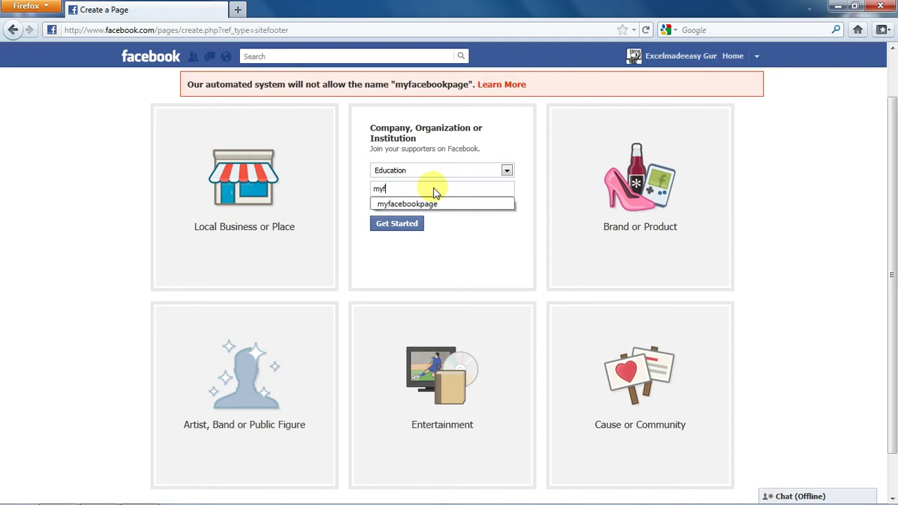
{"action": "key", "text": "BackSpace"}
{"action": "type", "text": "page"}
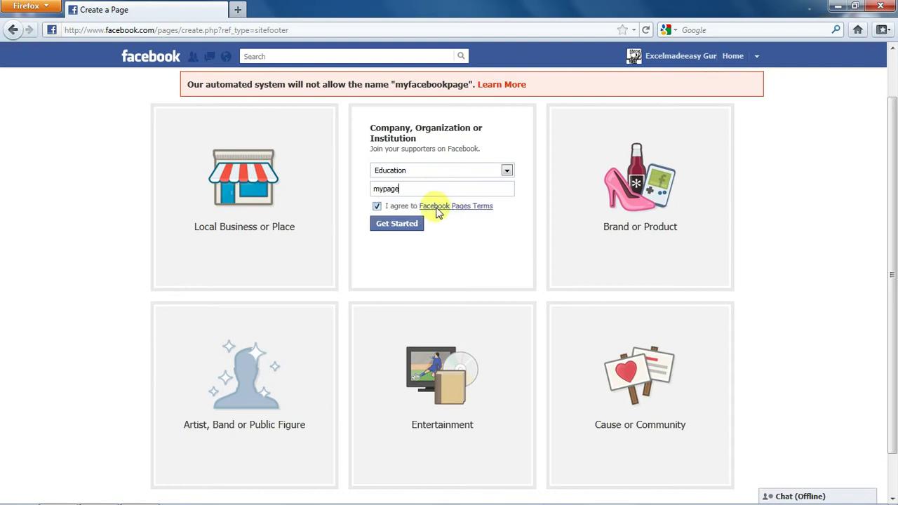
{"action": "left_click", "coordinate": [404, 228]}
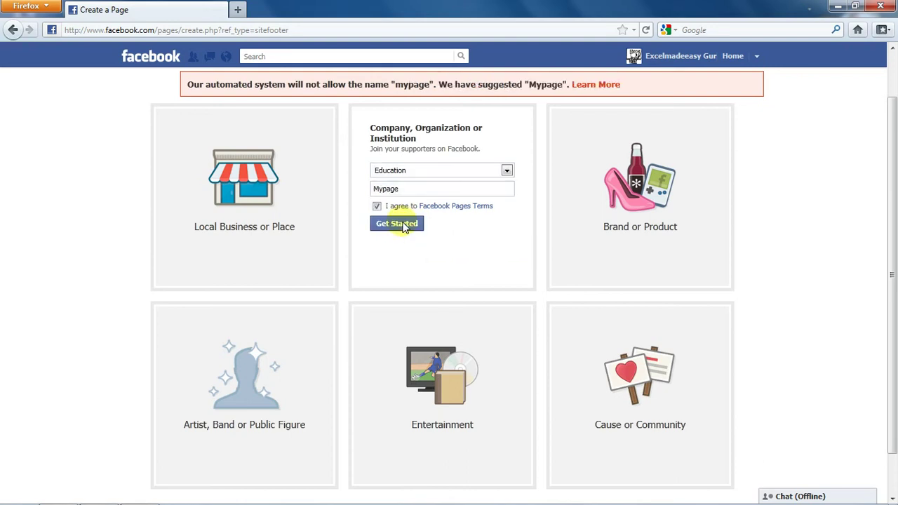
Correct the suggested name to 'My Page' and submit it
{"action": "left_click", "coordinate": [407, 193]}
{"action": "key", "text": "BackSpace"}
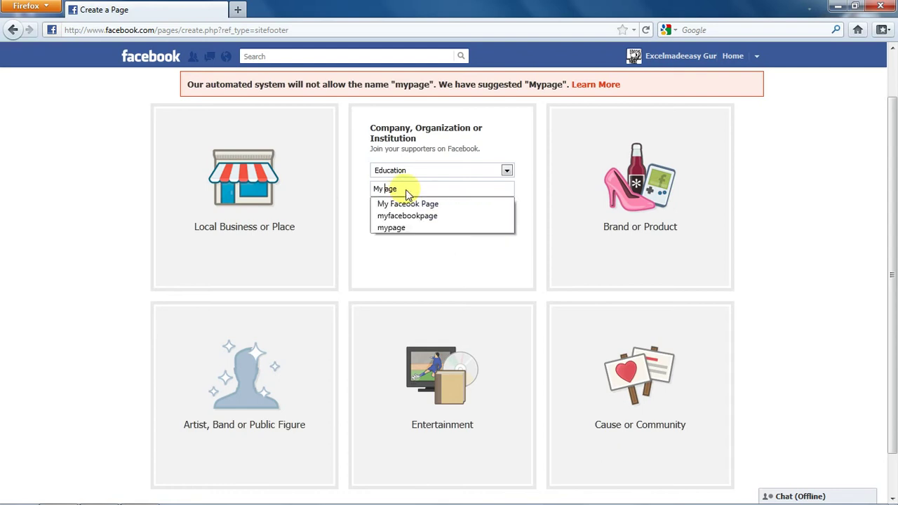
{"action": "type", "text": "P"}
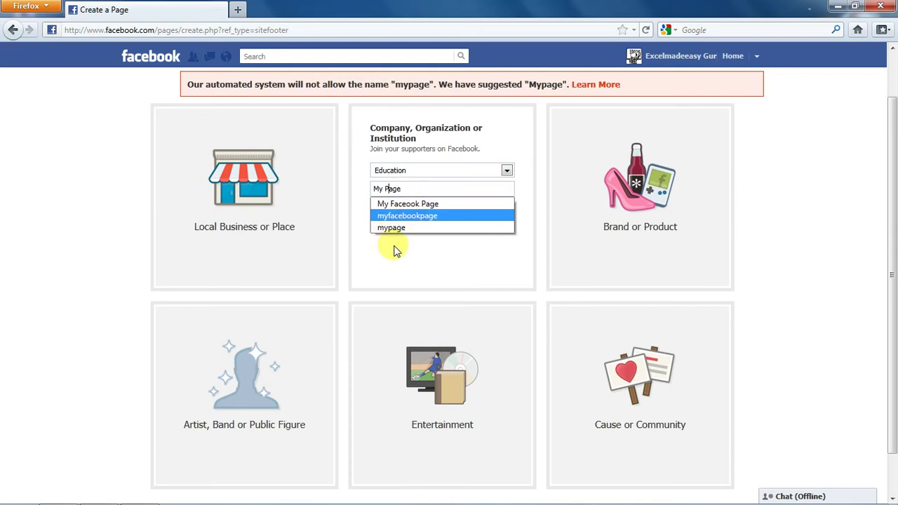
{"action": "left_click", "coordinate": [433, 272]}
{"action": "left_click", "coordinate": [405, 223]}
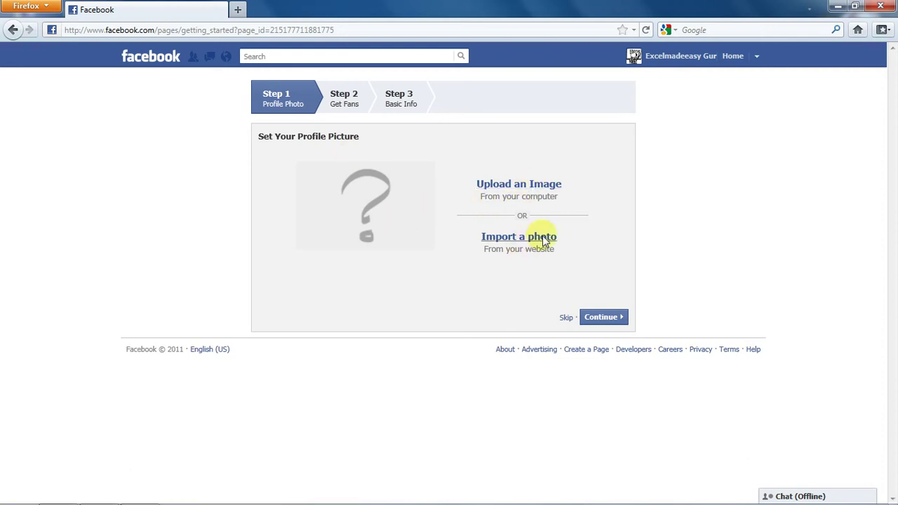
Skip the profile photo and untick both 'Like this page' and 'Share this page on my wall'
{"action": "left_click", "coordinate": [600, 317]}
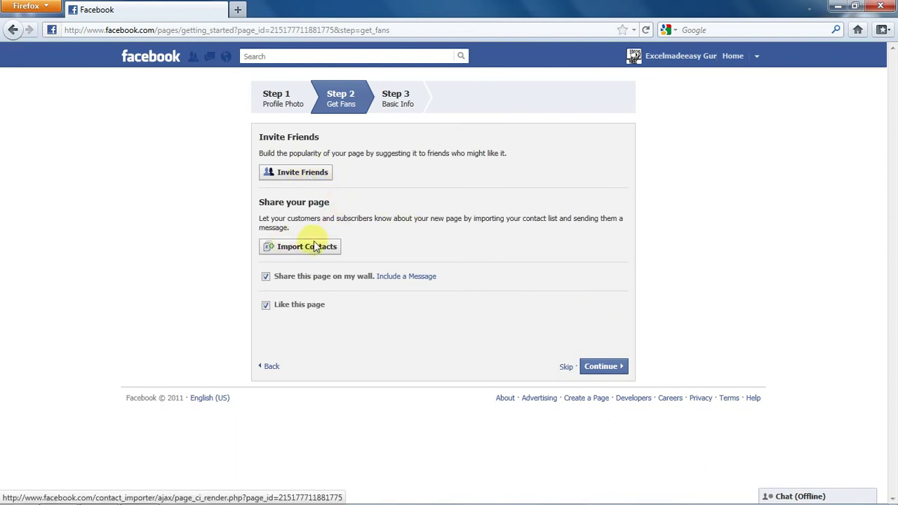
{"action": "left_click", "coordinate": [266, 306]}
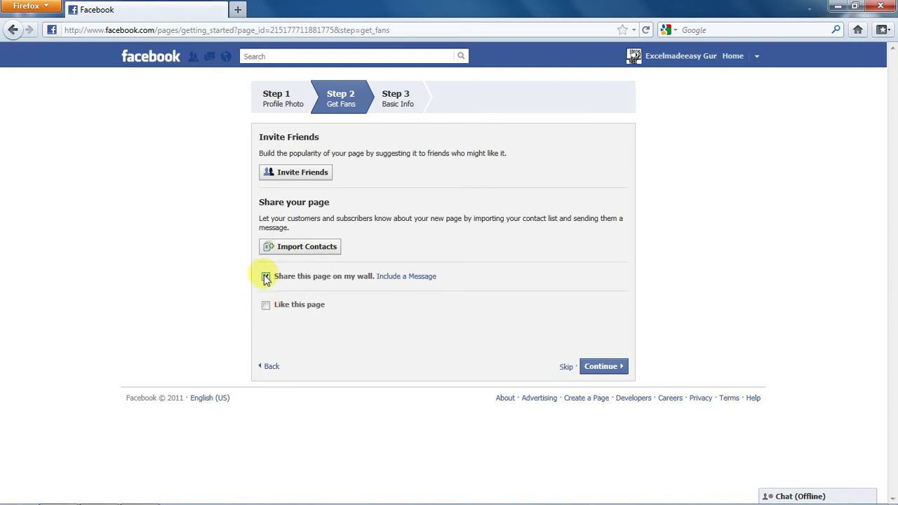
{"action": "left_click", "coordinate": [266, 277]}
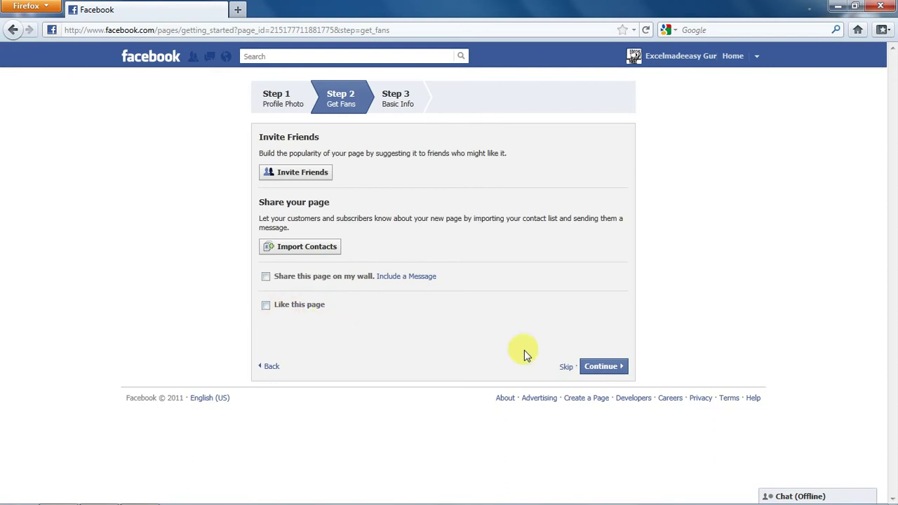
{"action": "left_click", "coordinate": [604, 367]}
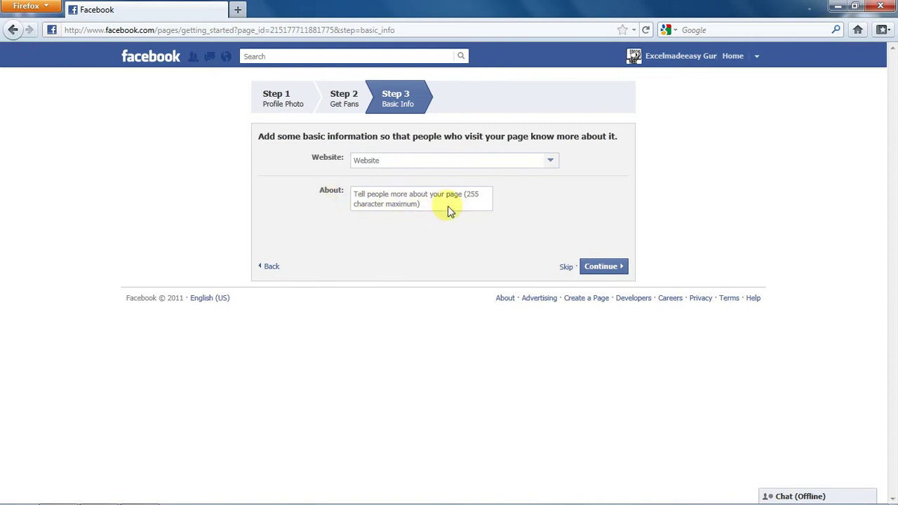
Leave the website and About description blank and complete the setup wizard
{"action": "mouse_move", "coordinate": [421, 199]}
{"action": "left_click", "coordinate": [390, 201]}
{"action": "left_click", "coordinate": [439, 233]}
{"action": "left_click", "coordinate": [600, 267]}
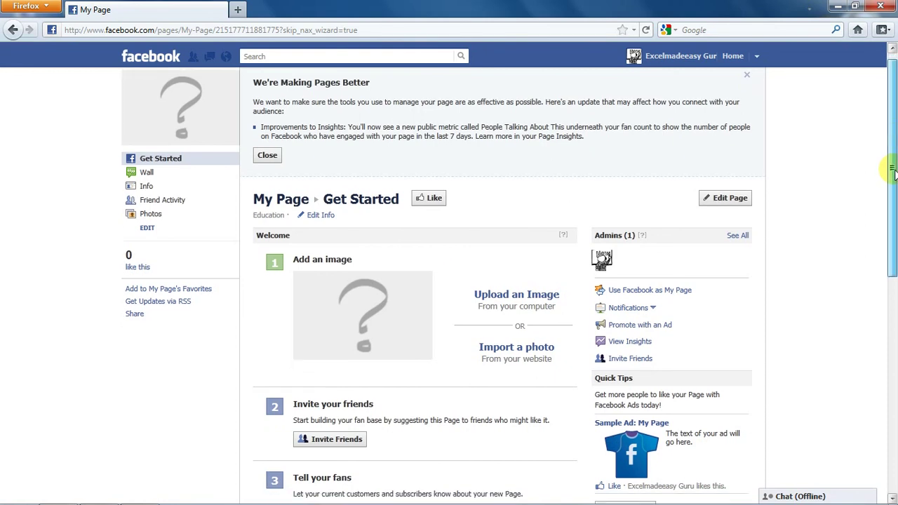
{"action": "left_click_drag", "start_coordinate": [892, 148], "coordinate": [894, 241]}
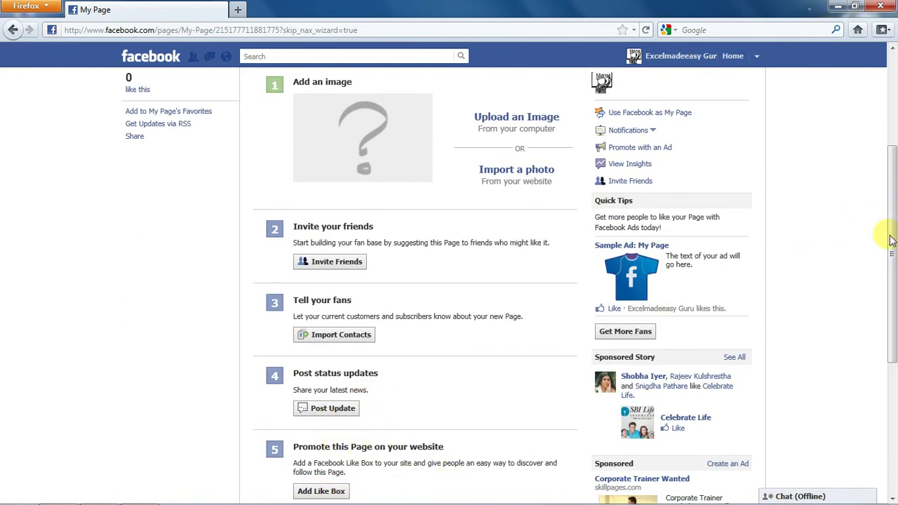
{"action": "left_click_drag", "start_coordinate": [894, 244], "coordinate": [892, 285]}
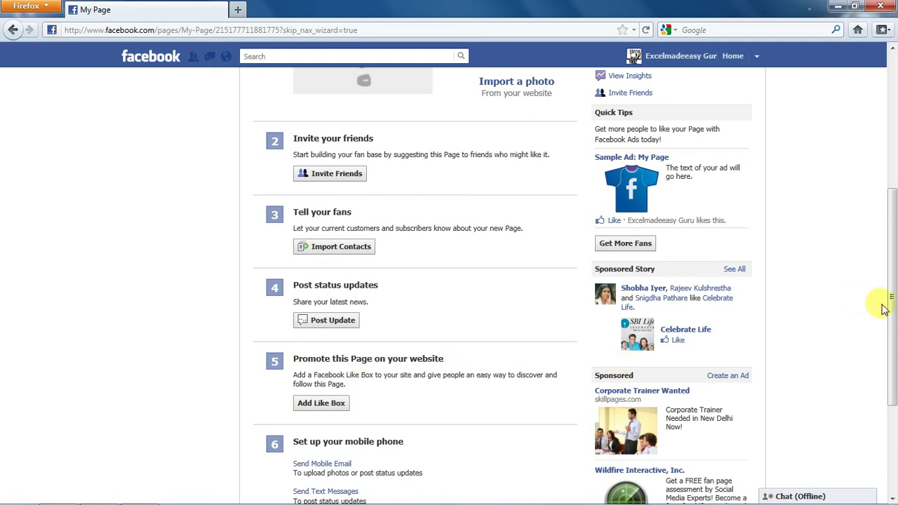
{"action": "left_click_drag", "start_coordinate": [893, 299], "coordinate": [893, 156]}
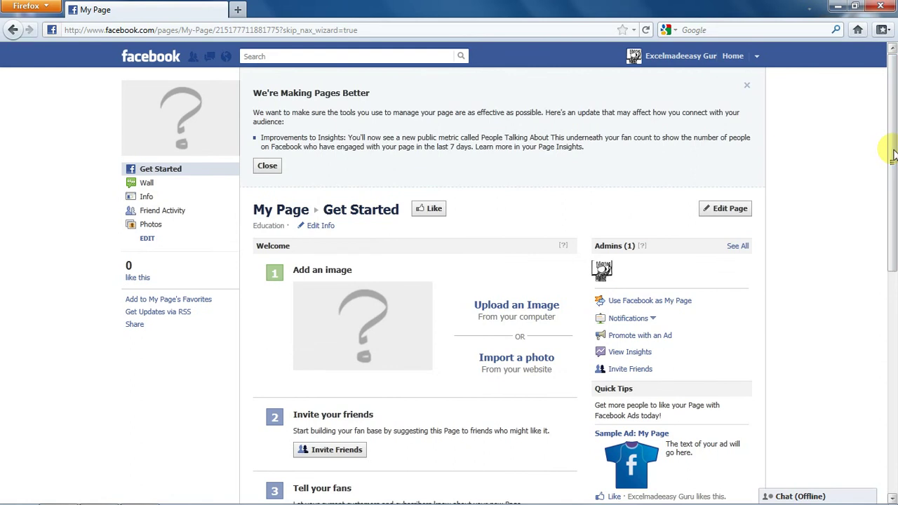
Open My Page's Wall and start a new post in the 'Write something...' box
{"action": "left_click", "coordinate": [147, 183]}
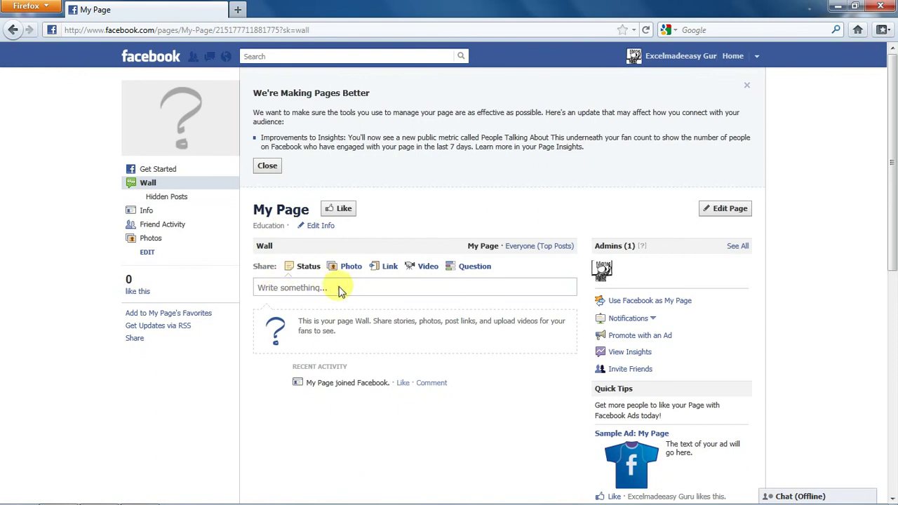
{"action": "left_click", "coordinate": [336, 292]}
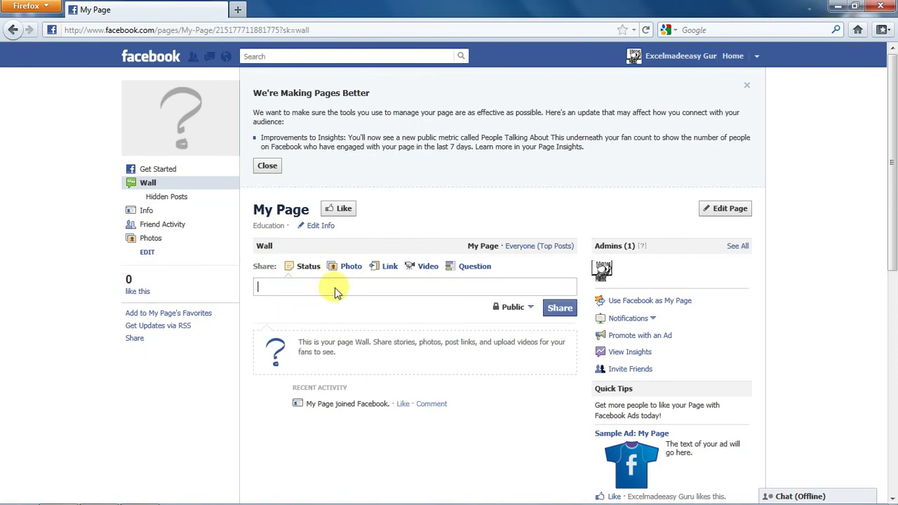